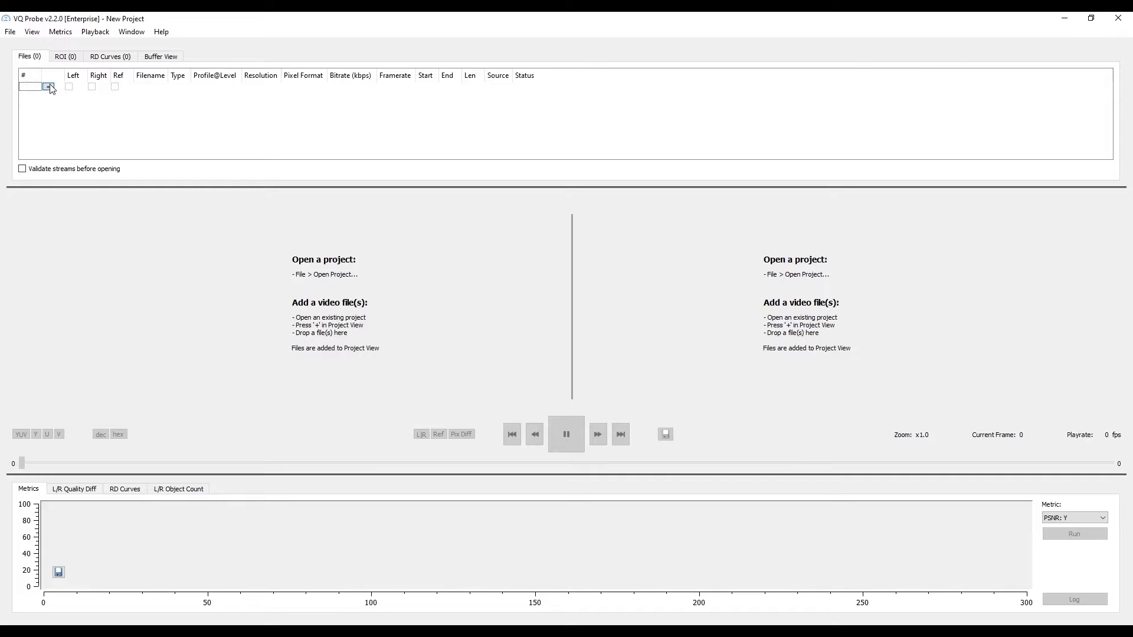
click(49, 87)
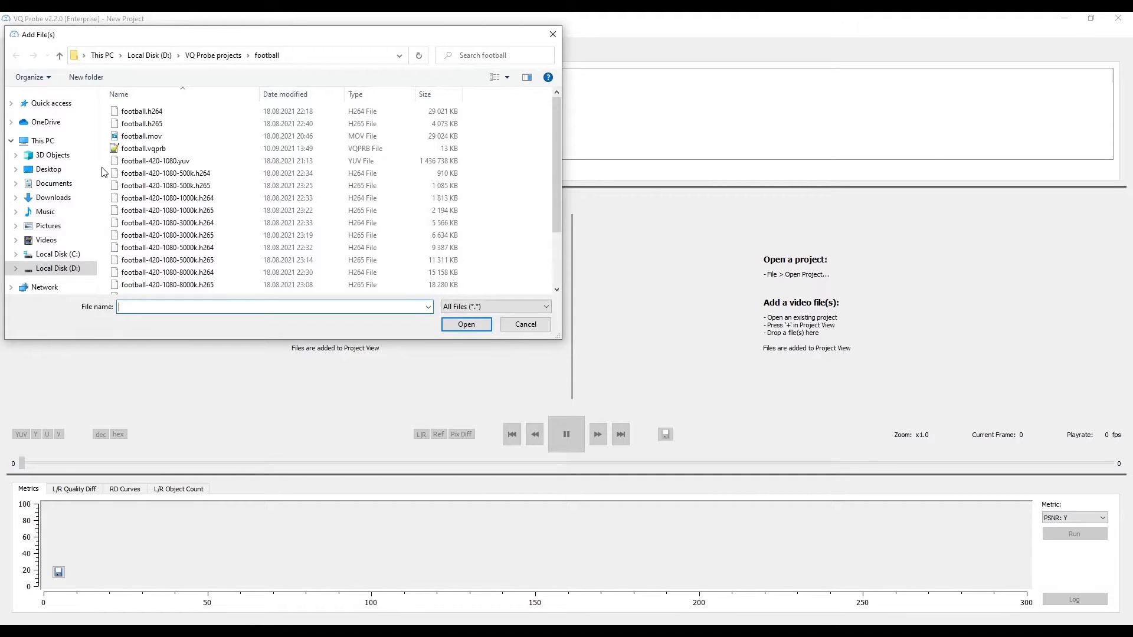
drag(103, 173, 204, 276)
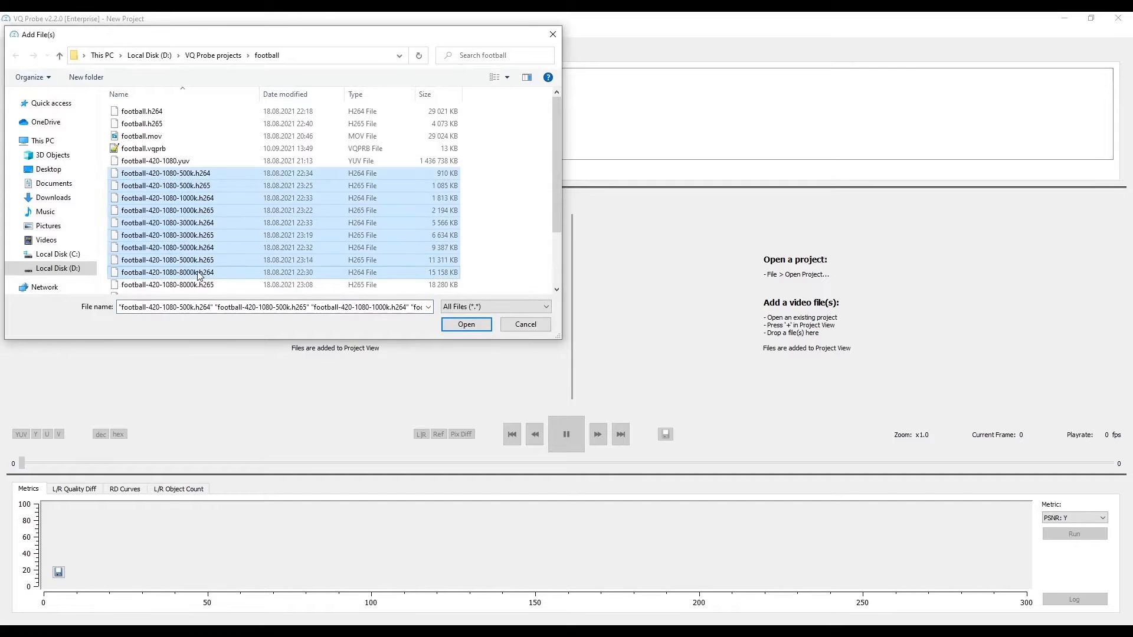
click(466, 325)
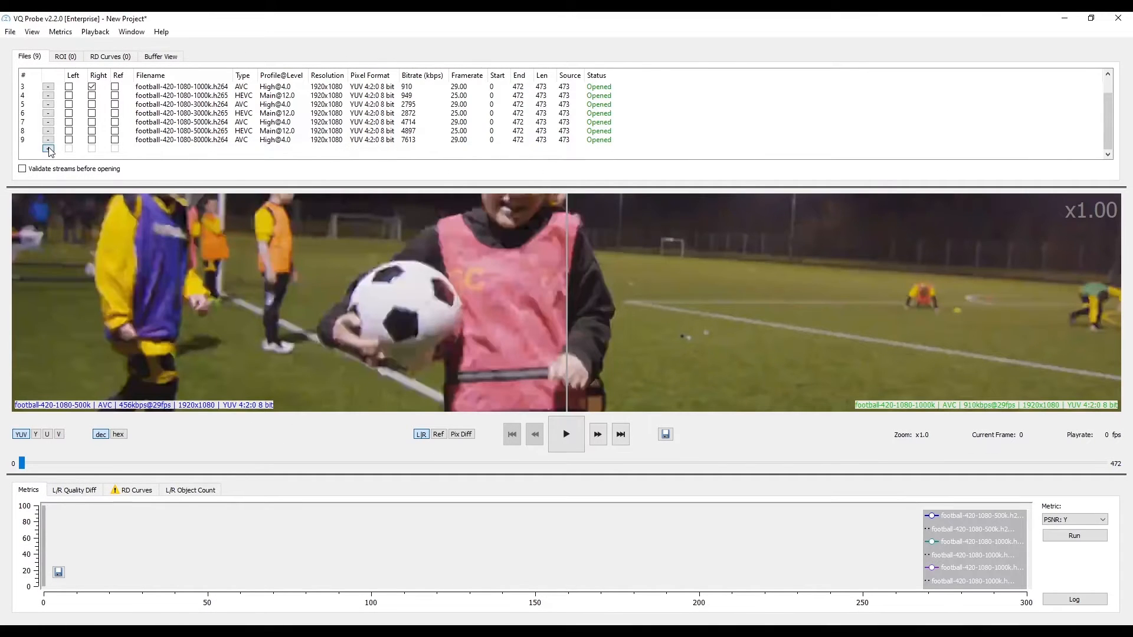
- Add football-420-1080.yuv to the project as 1920x1080, 25 FPS, planar 4:2:0 video with UV chroma order and 8 bits per value
click(49, 148)
double_click(138, 162)
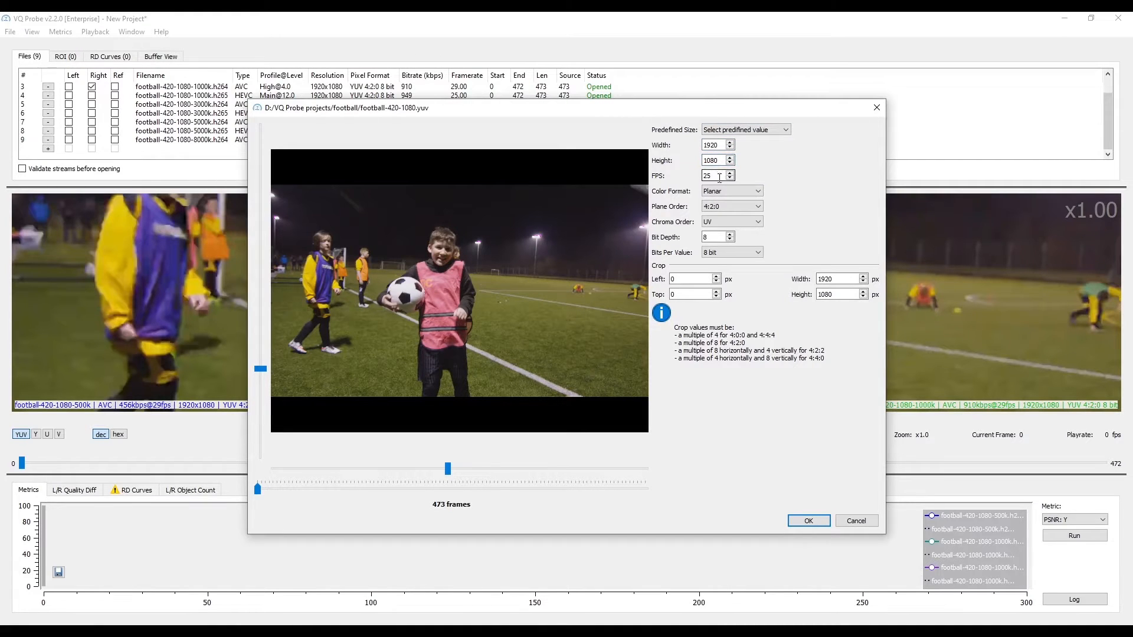
click(734, 192)
click(736, 195)
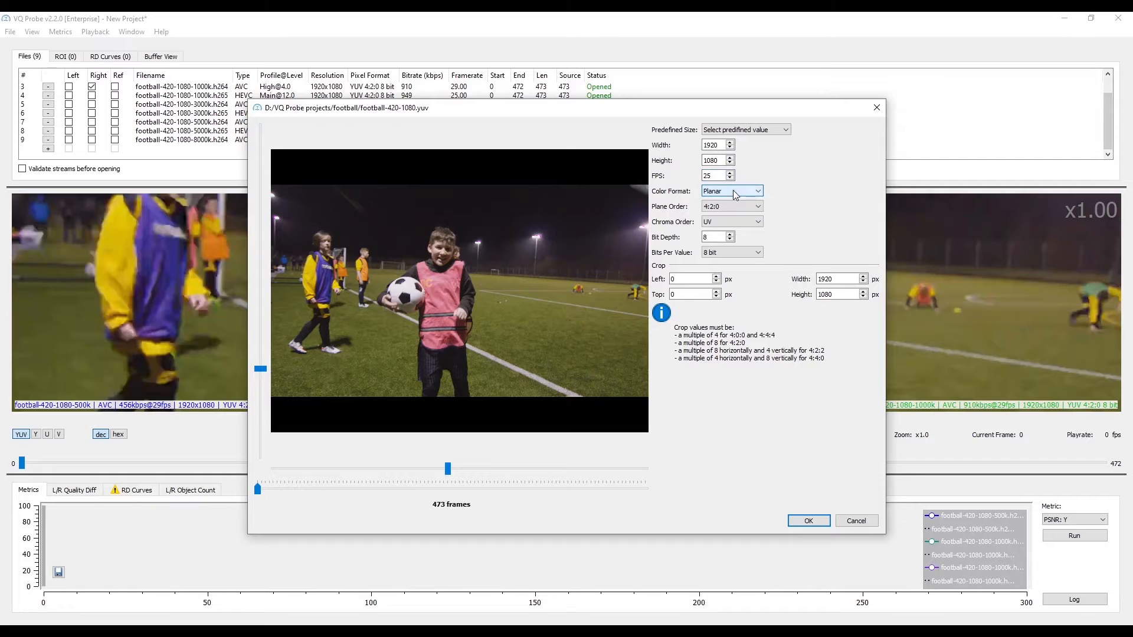
click(748, 207)
click(748, 208)
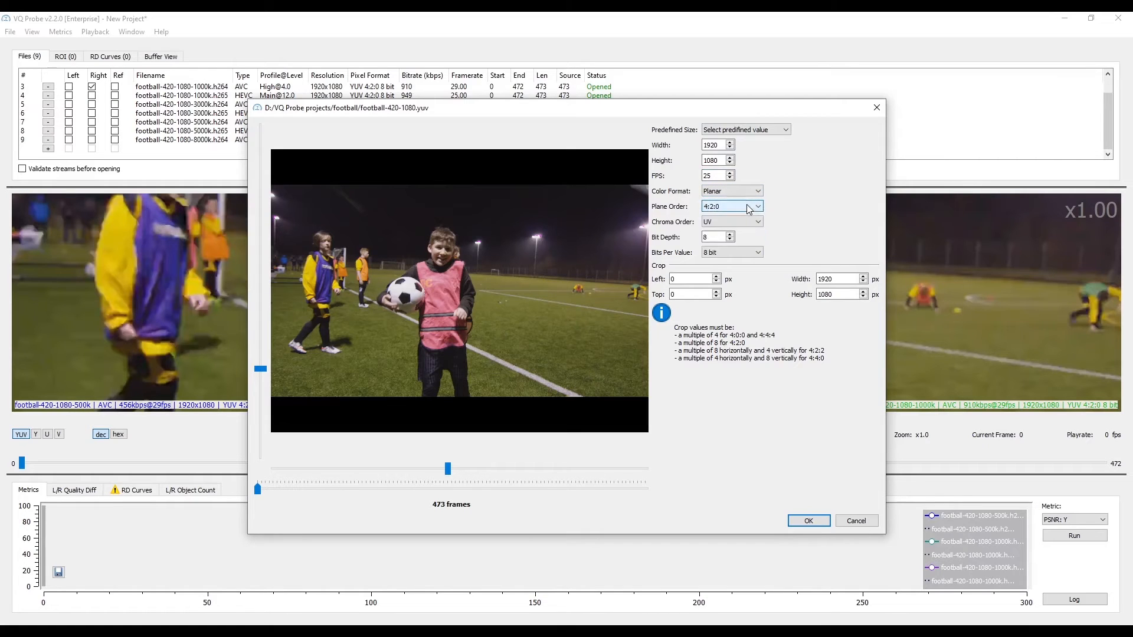
click(751, 223)
click(752, 226)
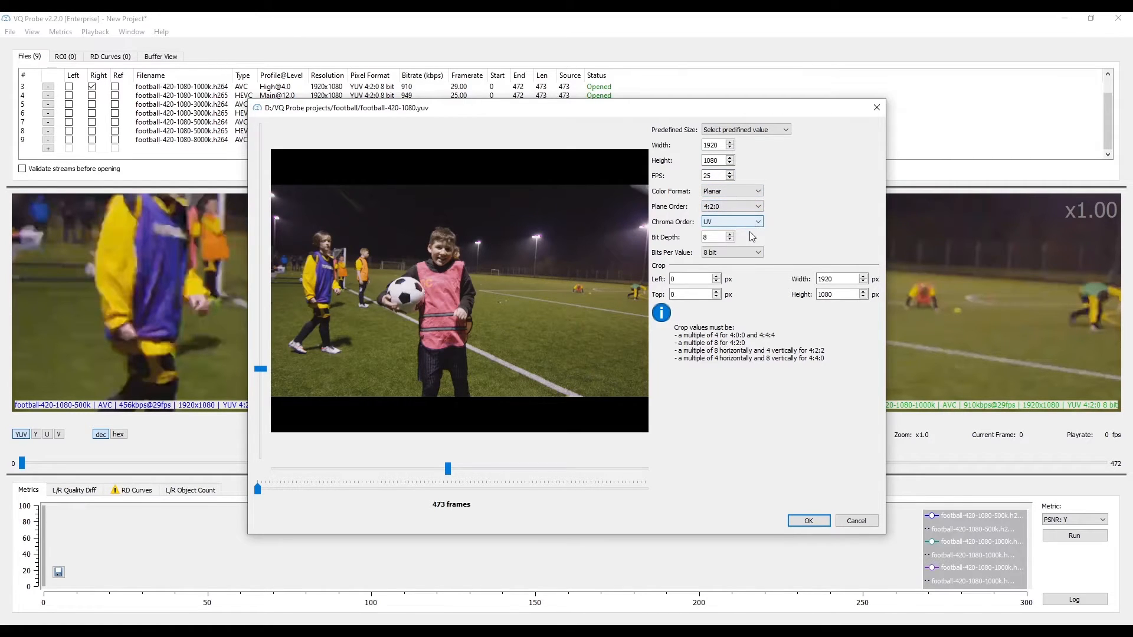
click(755, 253)
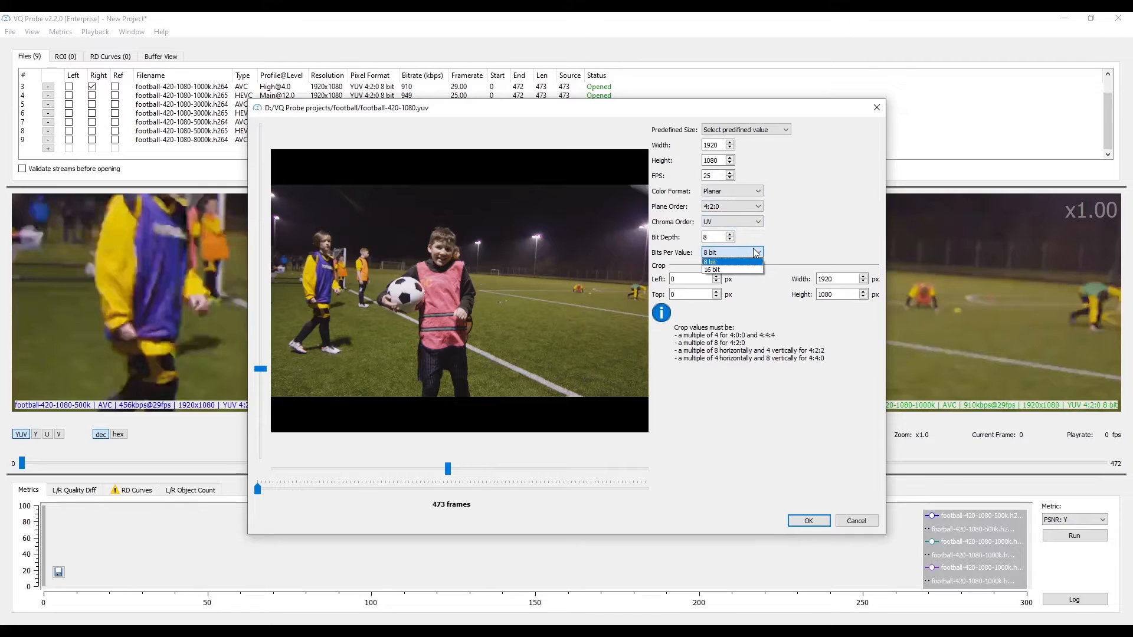
click(755, 253)
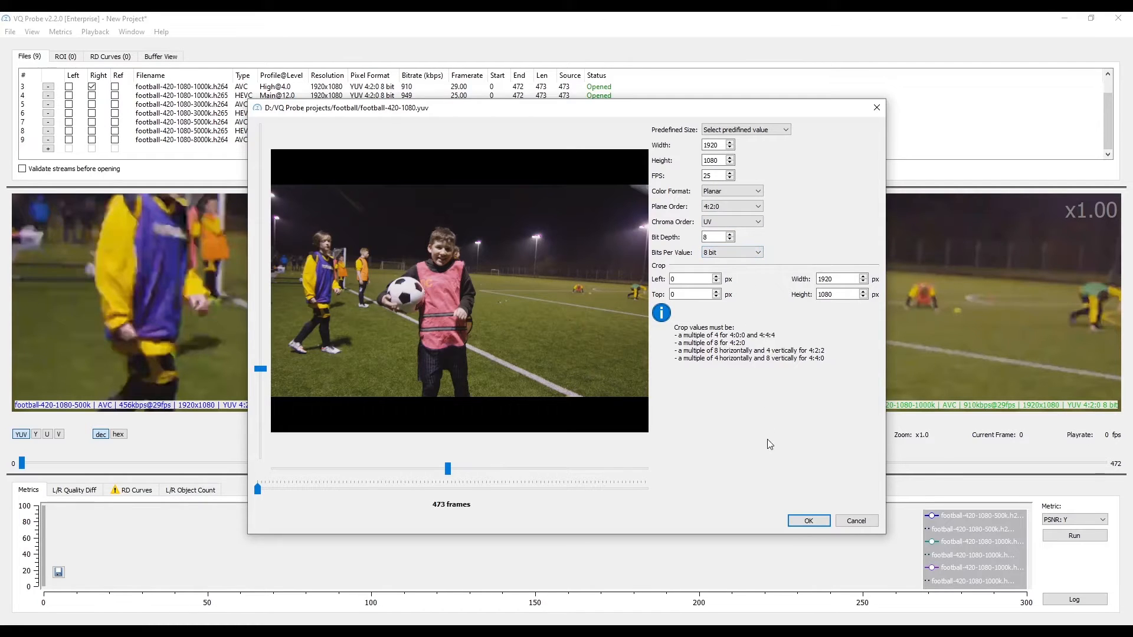
click(794, 521)
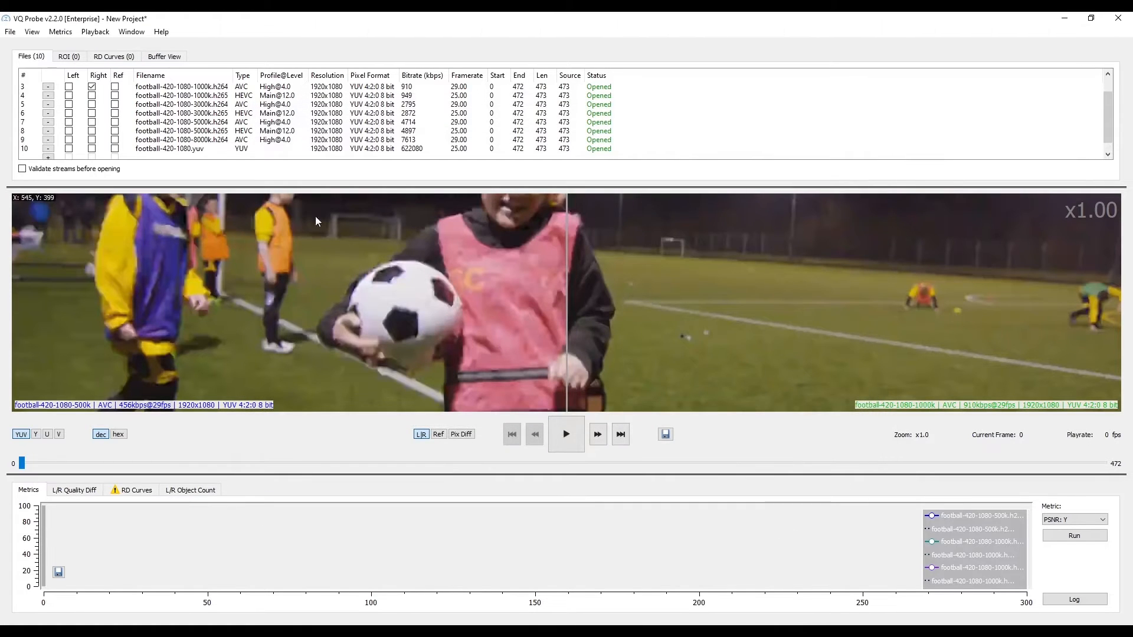
scroll(132, 105, up, 1)
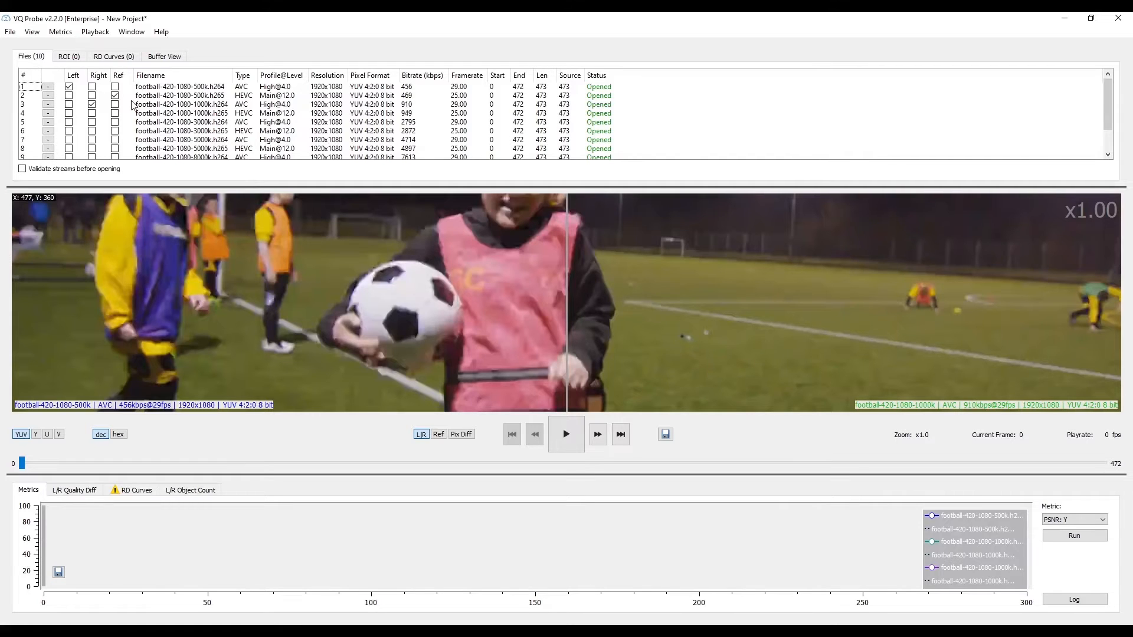
scroll(132, 105, down, 1)
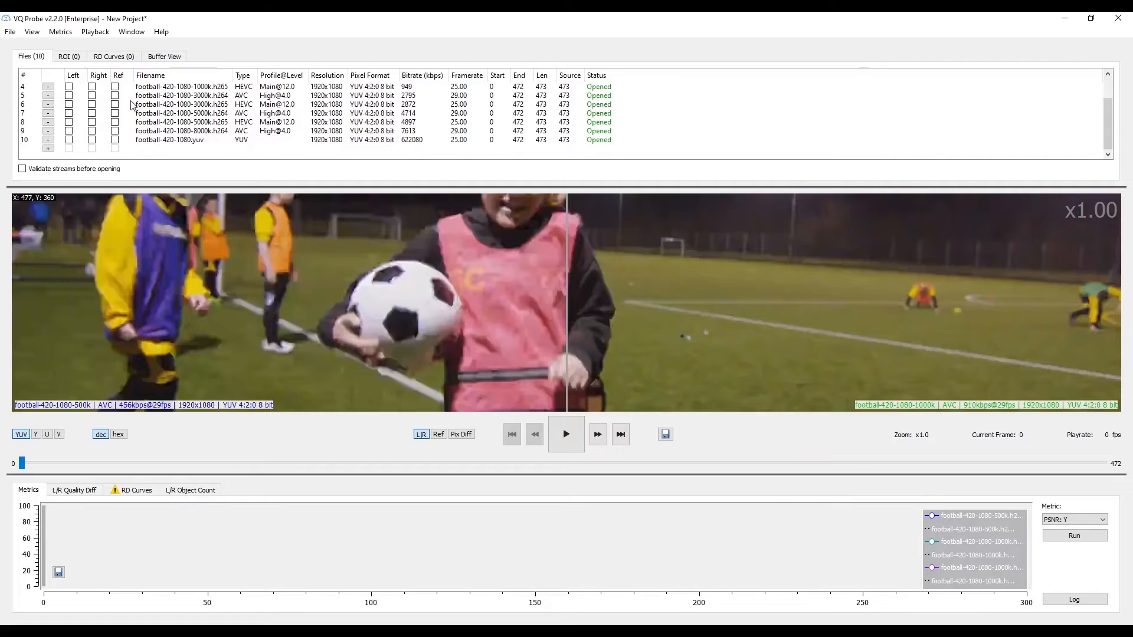
scroll(132, 105, up, 1)
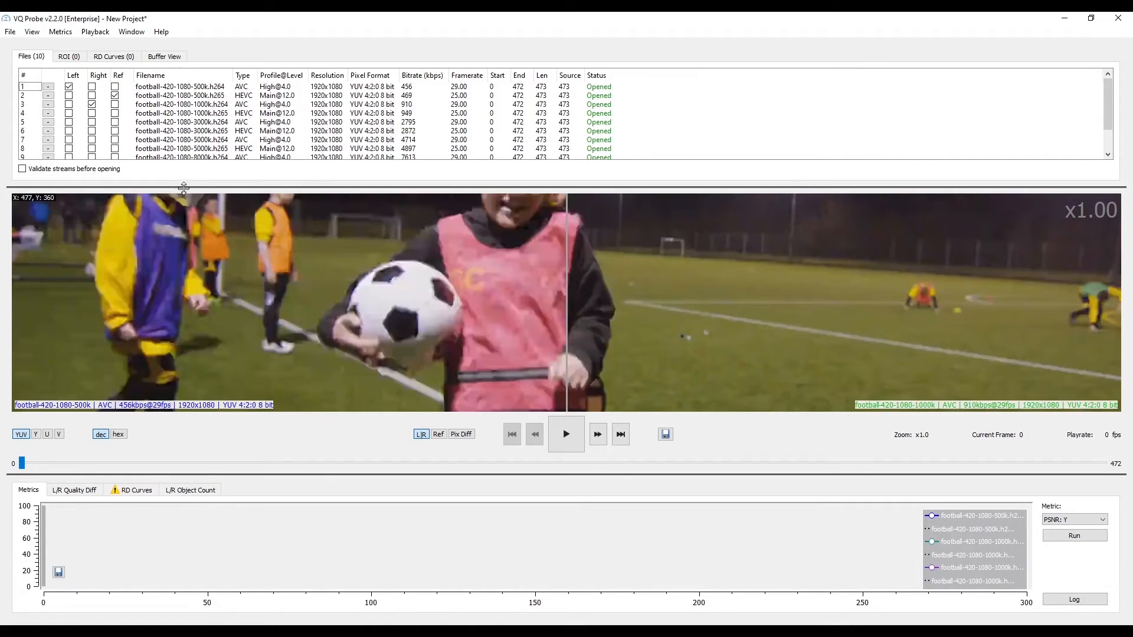
drag(183, 187, 192, 240)
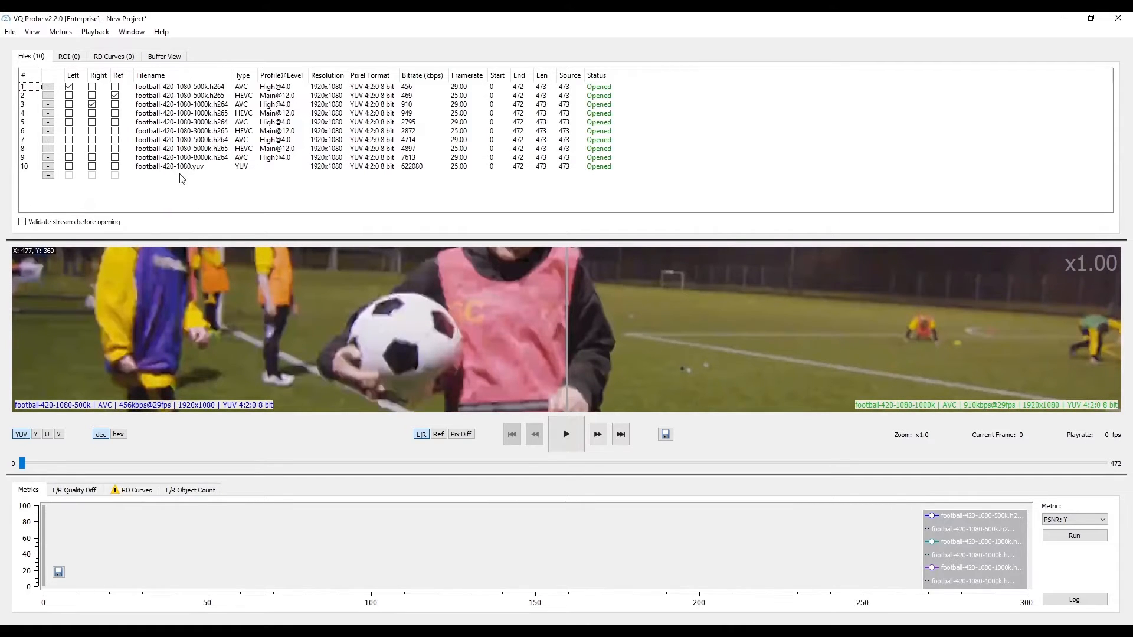
click(116, 166)
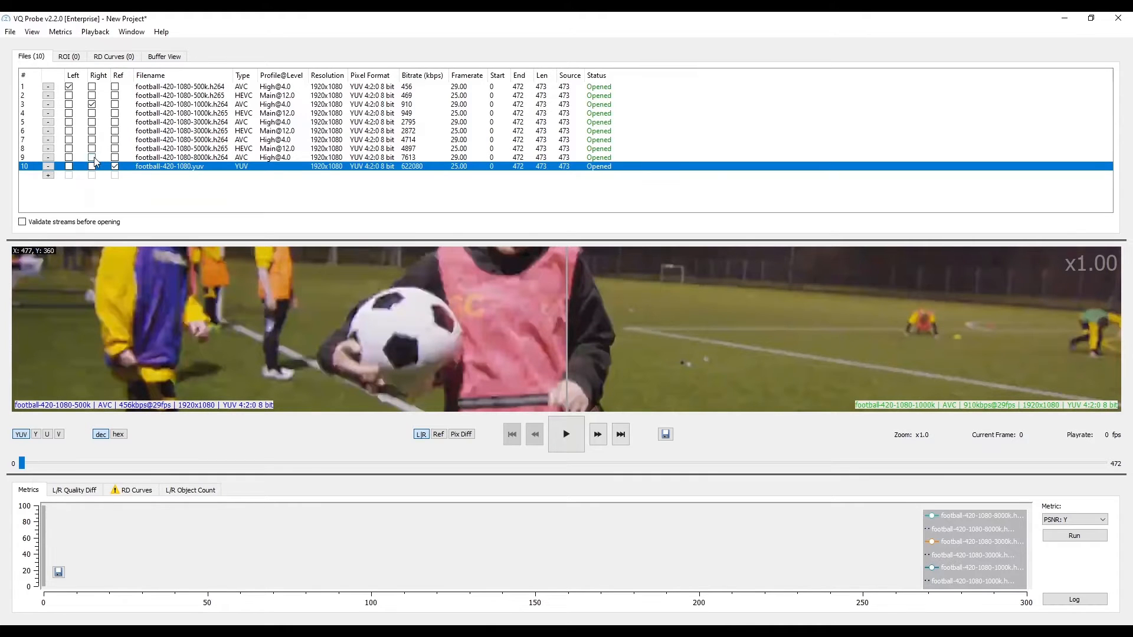
click(93, 149)
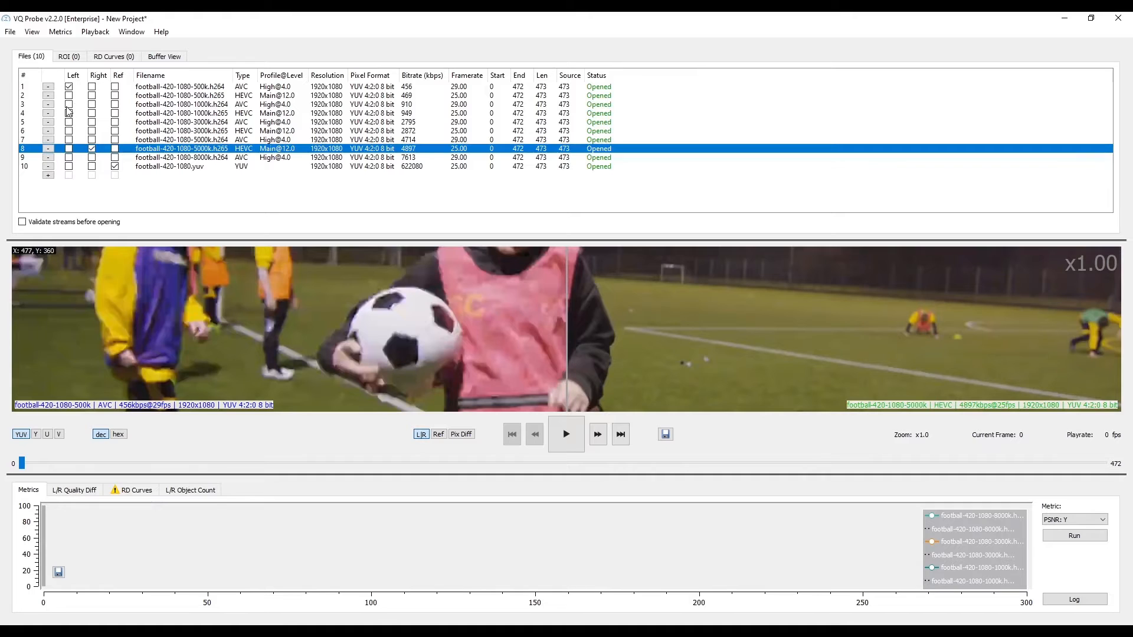
click(69, 105)
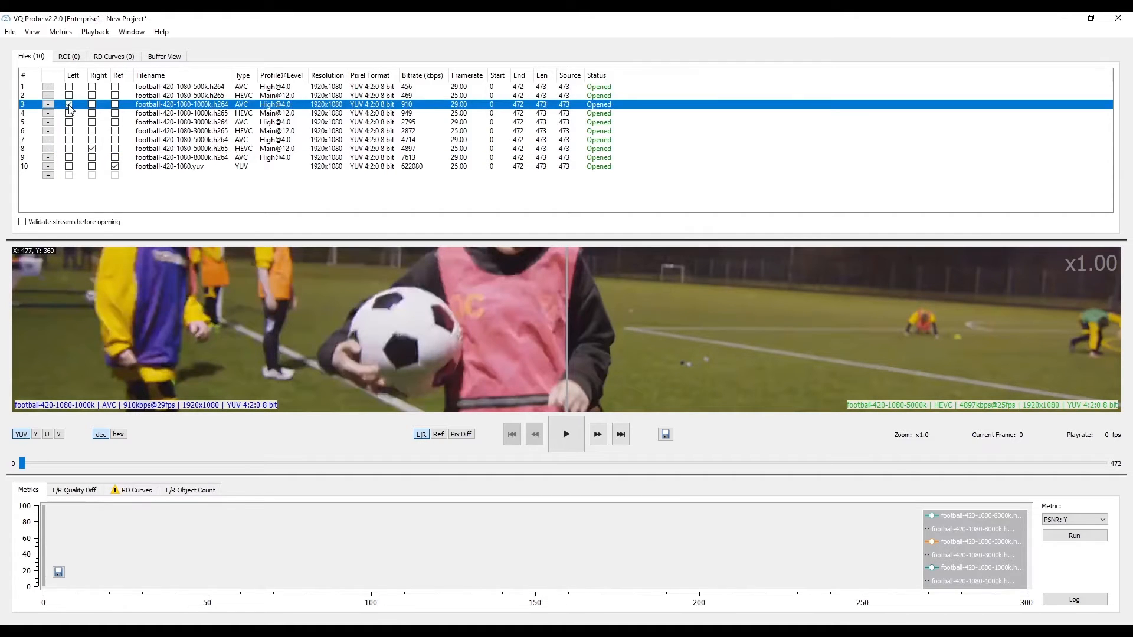
click(49, 157)
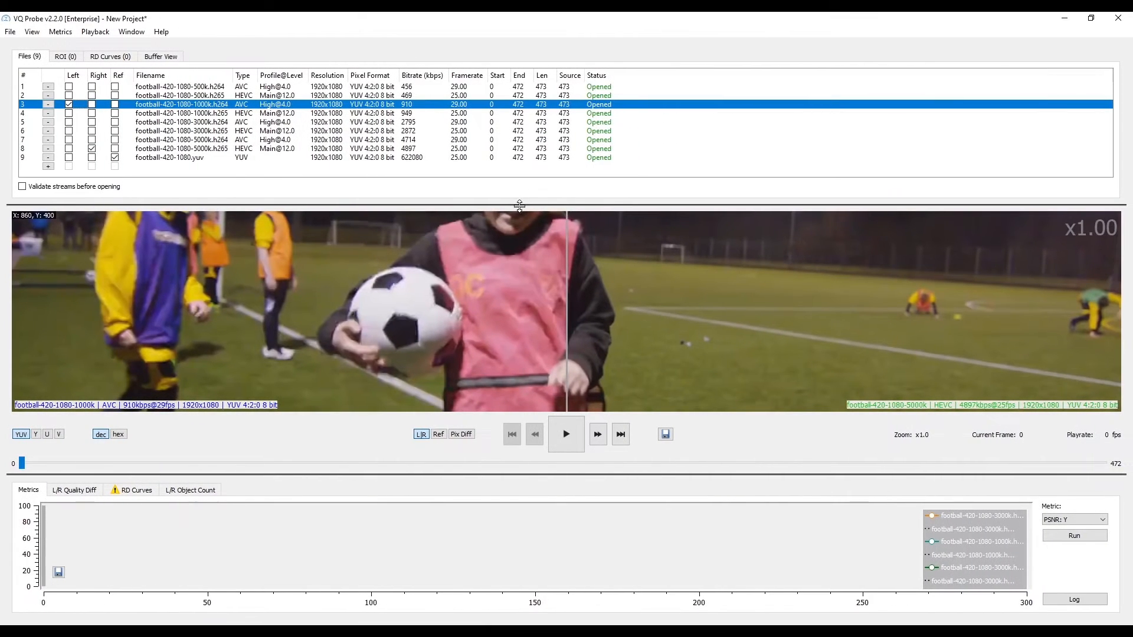
drag(520, 204, 518, 193)
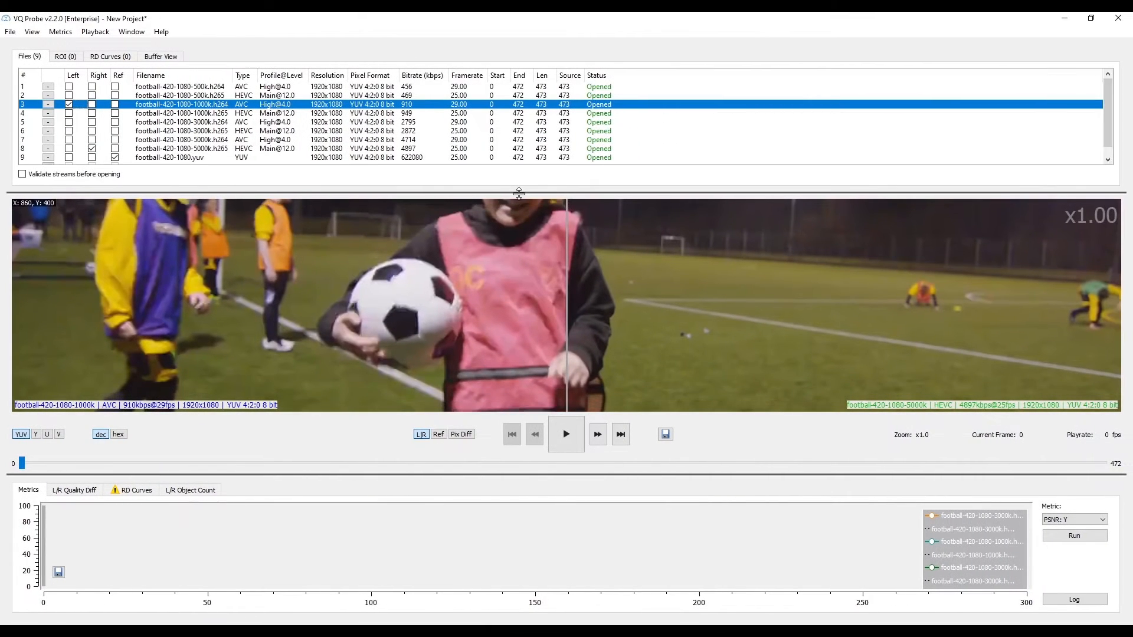
click(517, 89)
click(517, 87)
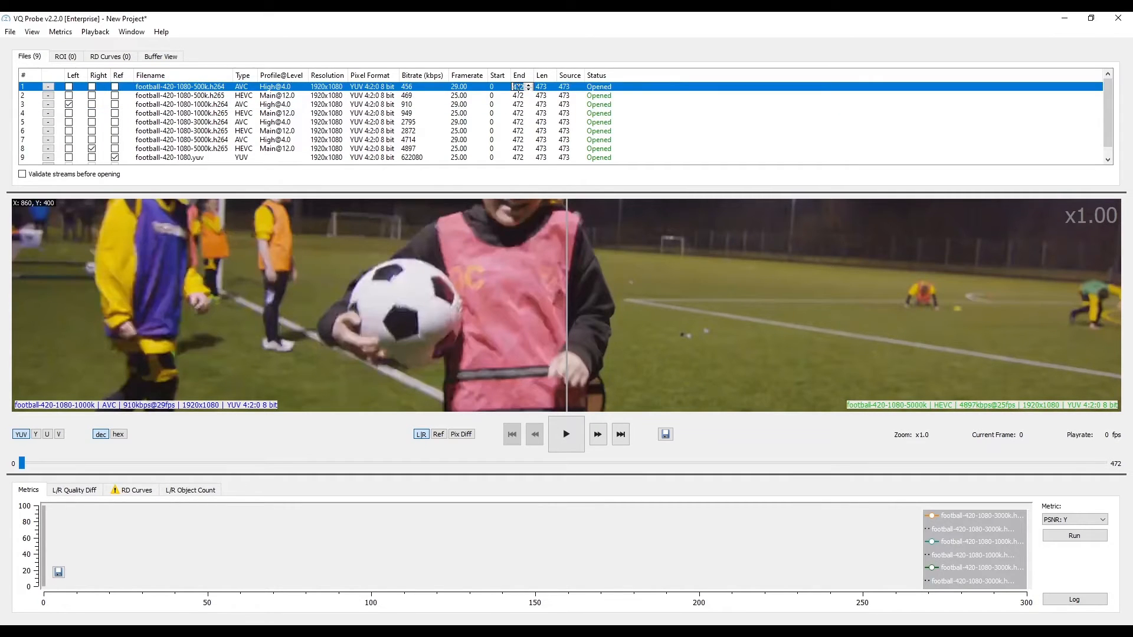
text(59)
key(Return)
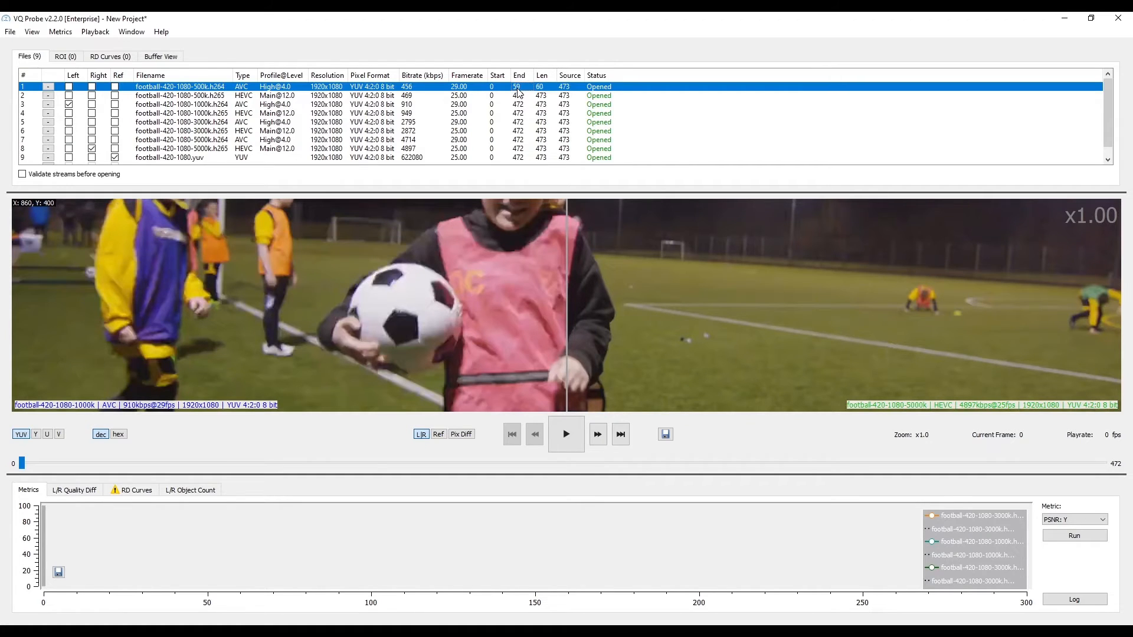
key(Down)
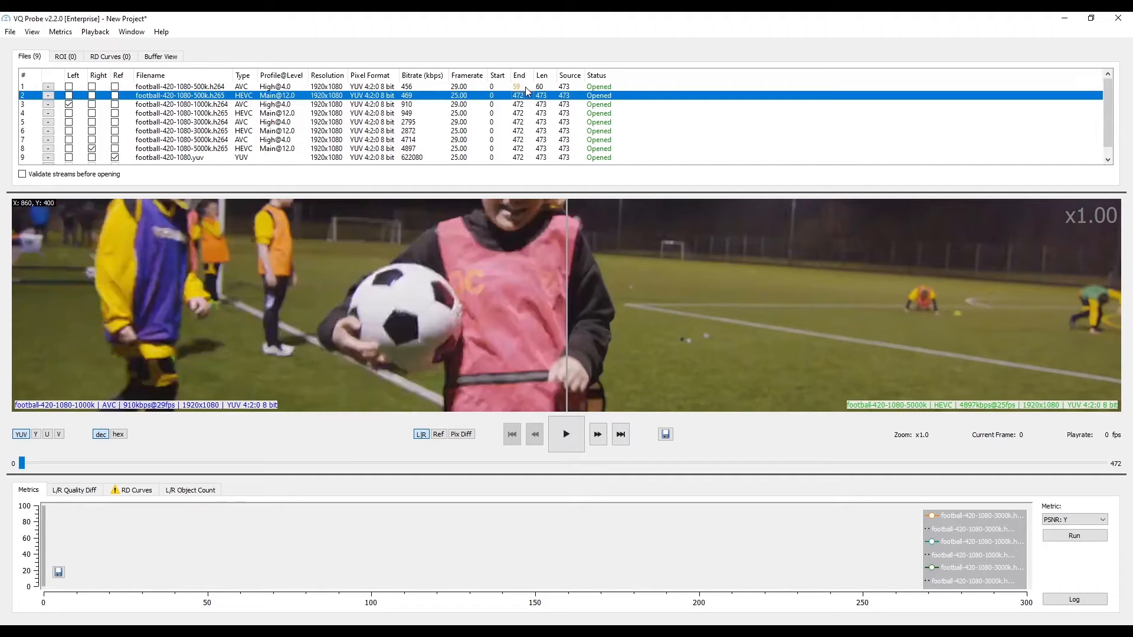
click(527, 88)
right_click(526, 90)
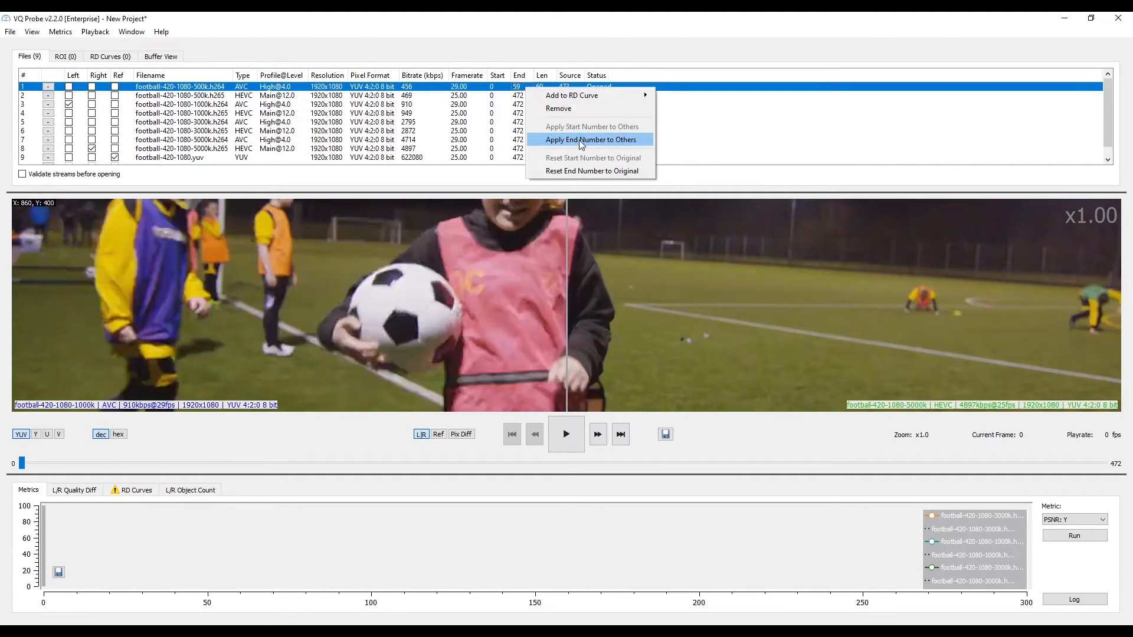
click(645, 142)
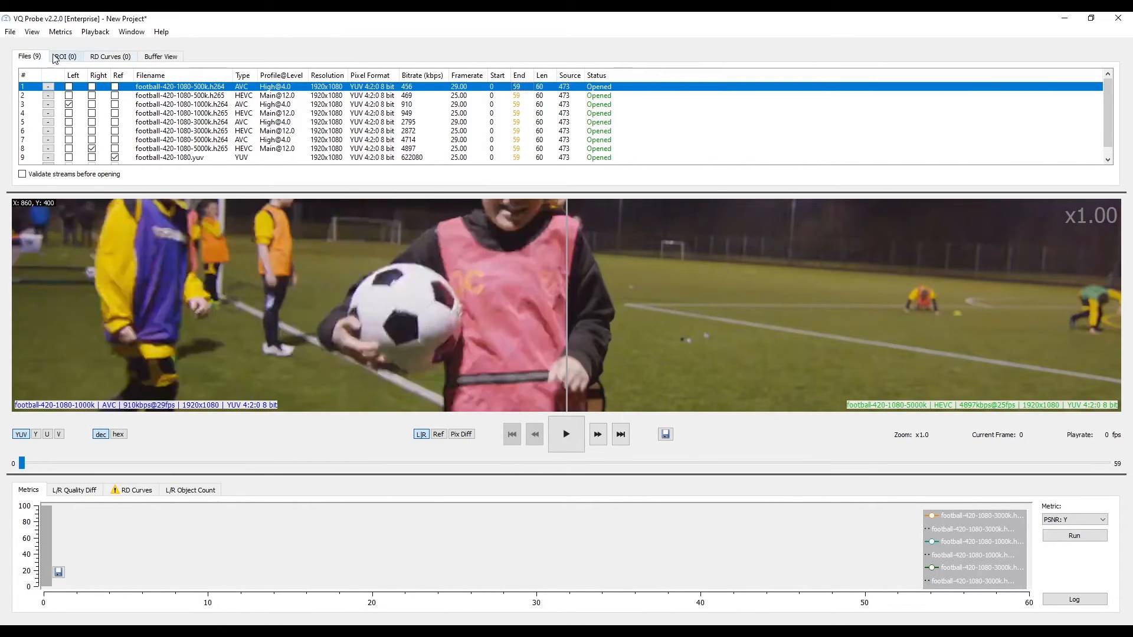
- Add an RD curve named AVC to the project
click(108, 58)
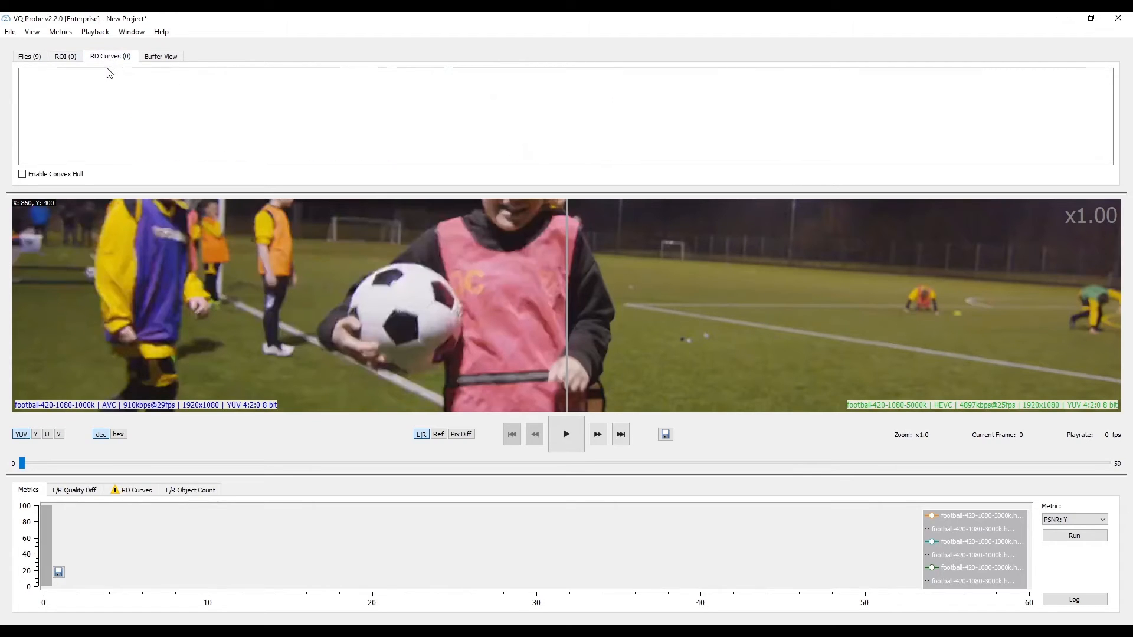
right_click(130, 94)
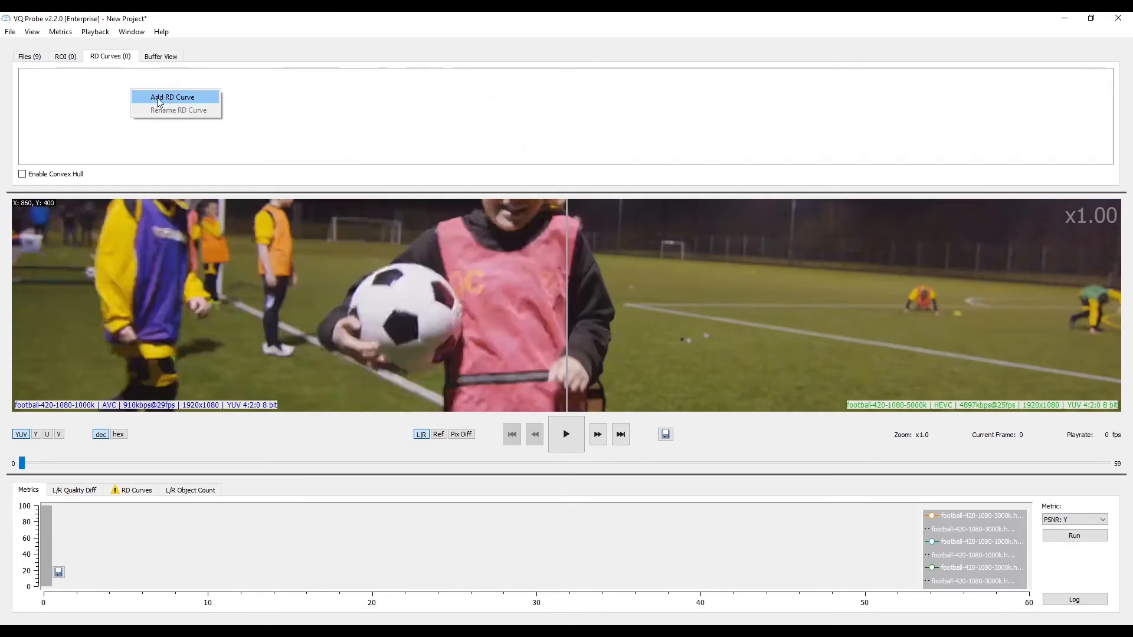
click(159, 100)
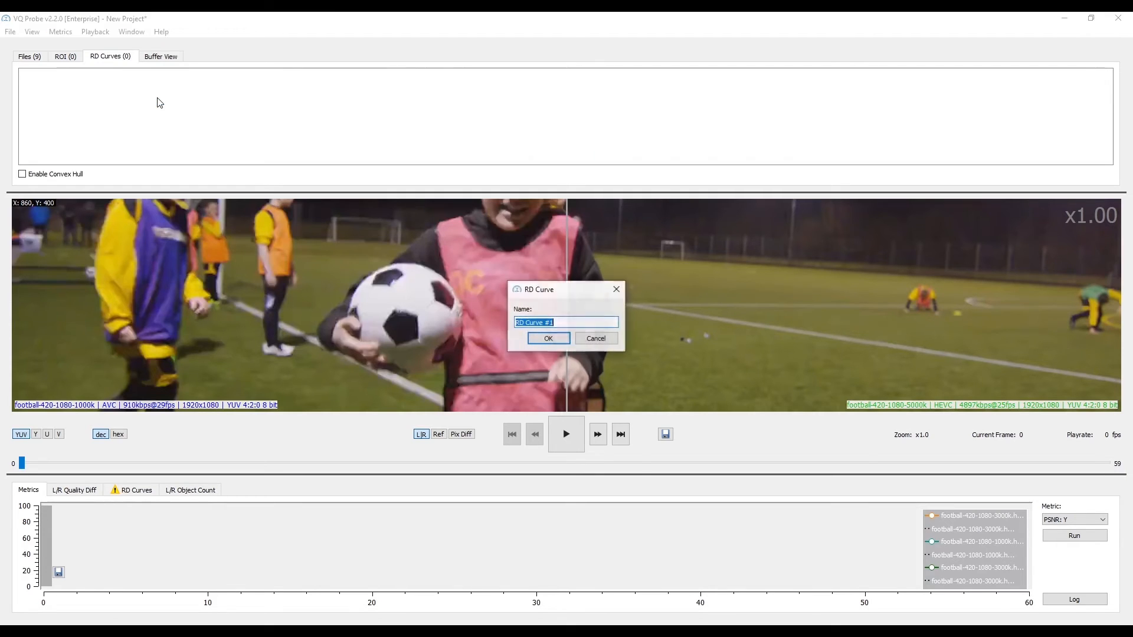
text(AV)
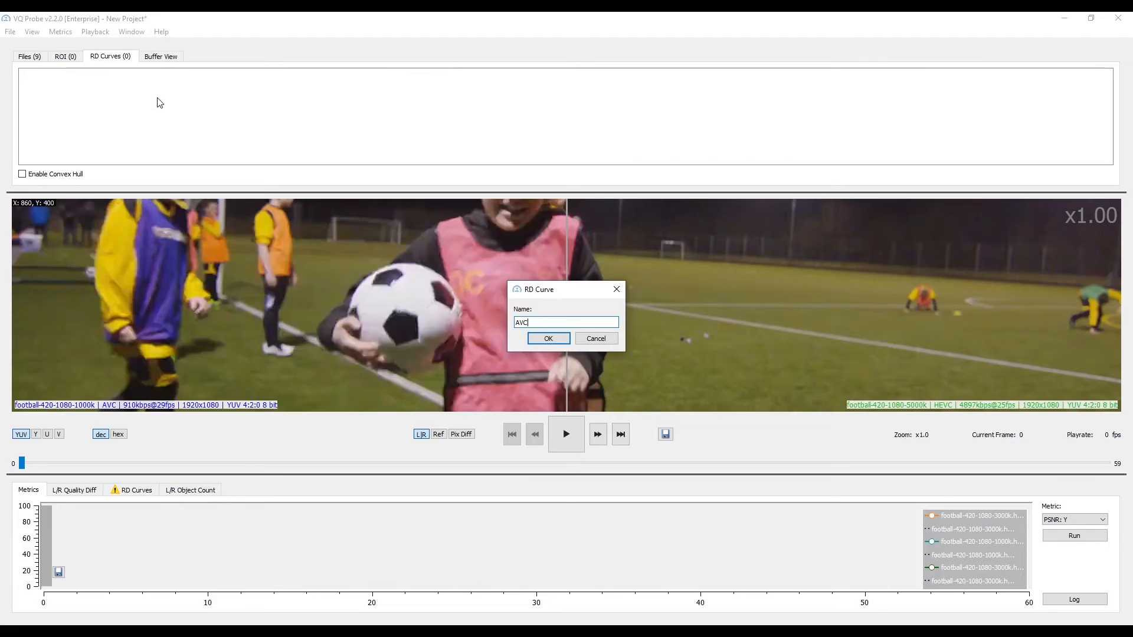
text(C)
key(Return)
- Add a second RD curve named HEVC
right_click(157, 101)
click(176, 108)
text(HEVC)
key(Return)
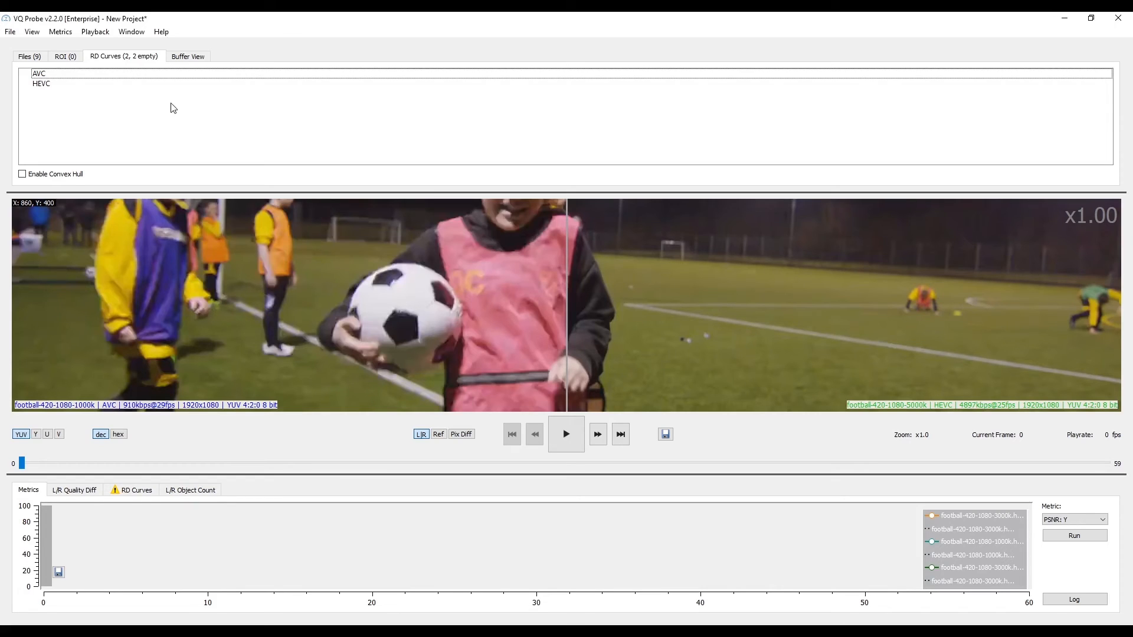
- Add the four H.264 streams (500k, 1000k, 3000k and 5000k) to the AVC RD curve
click(23, 58)
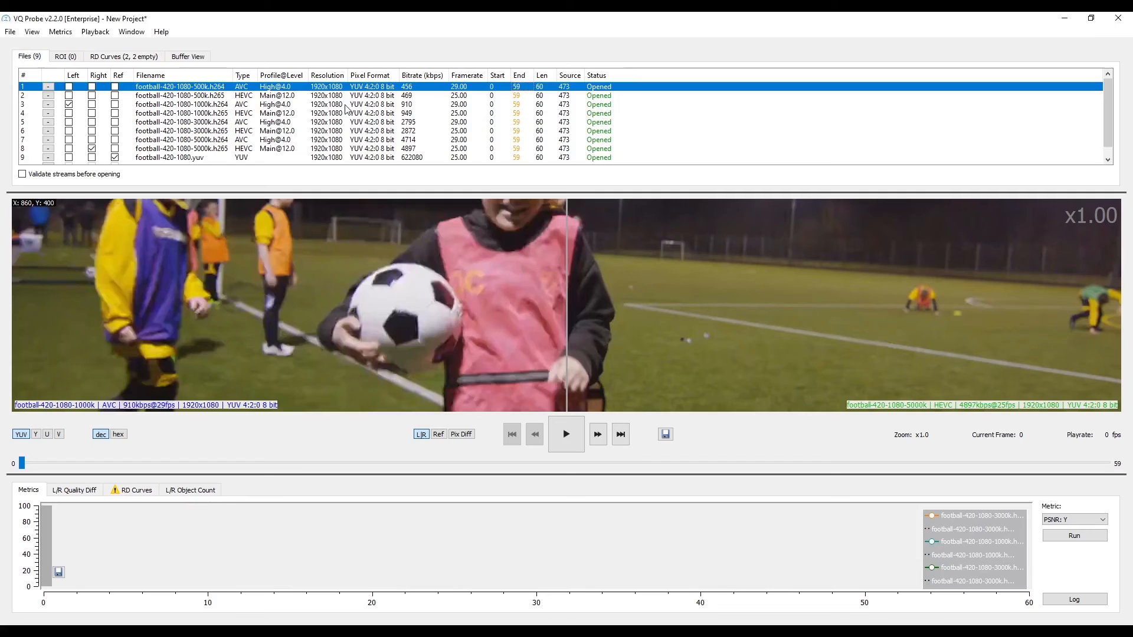
ctrl+click(248, 106)
ctrl+click(249, 124)
ctrl+click(249, 140)
right_click(249, 141)
mouse_move(321, 149)
click(430, 152)
- Add the four H.265 streams (500k, 1000k, 3000k and 5000k) to the HEVC RD curve
click(246, 94)
ctrl+click(228, 113)
ctrl+click(233, 131)
ctrl+click(238, 148)
right_click(240, 149)
click(413, 167)
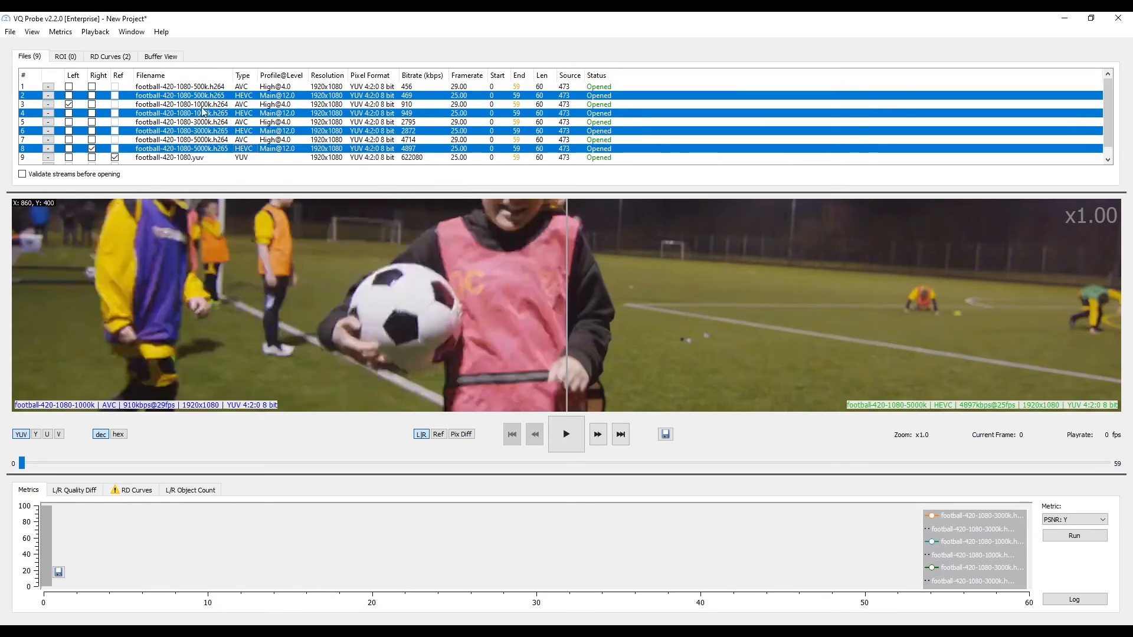
- Expand both RD curves to review their files, and make AVC the anchor curve before returning to the file list
click(111, 57)
click(24, 74)
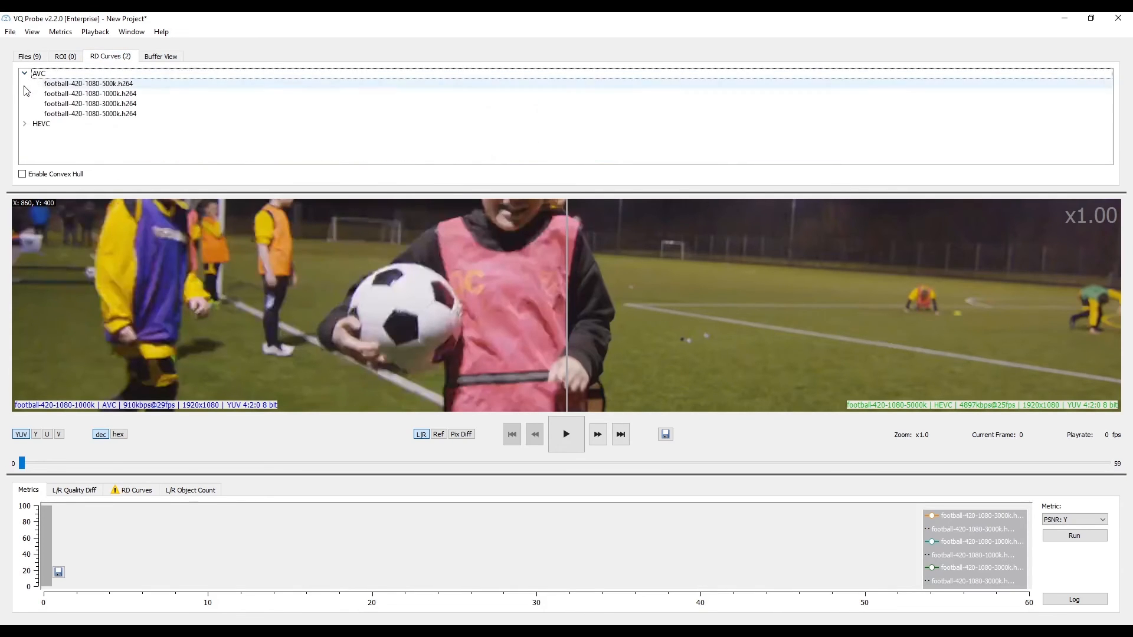
click(24, 124)
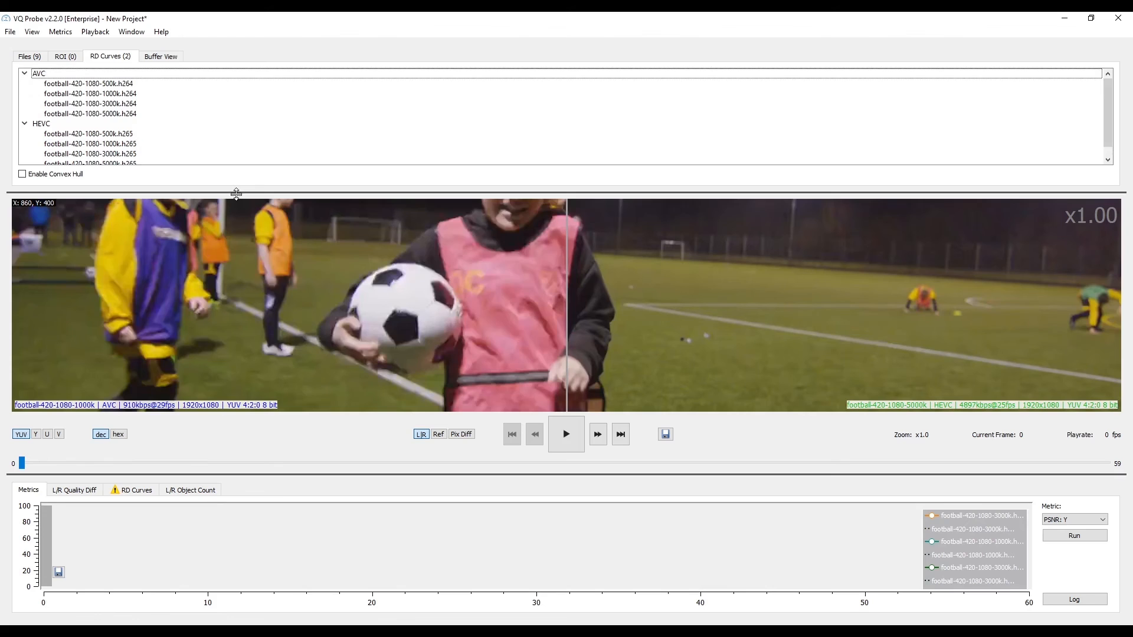
drag(237, 195, 236, 236)
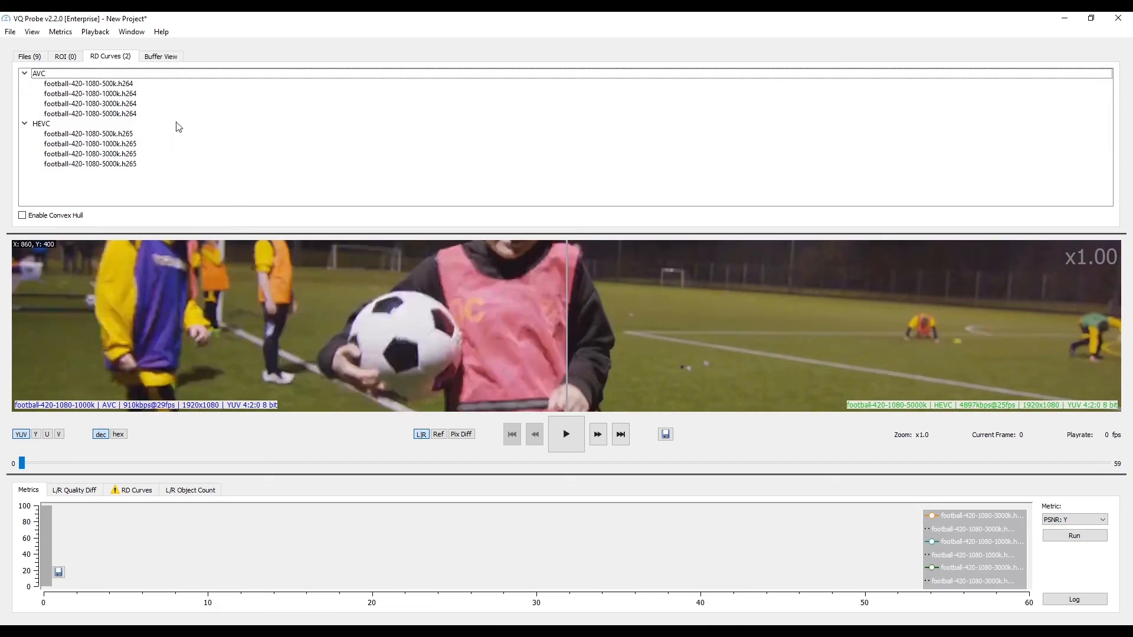
right_click(99, 75)
click(114, 82)
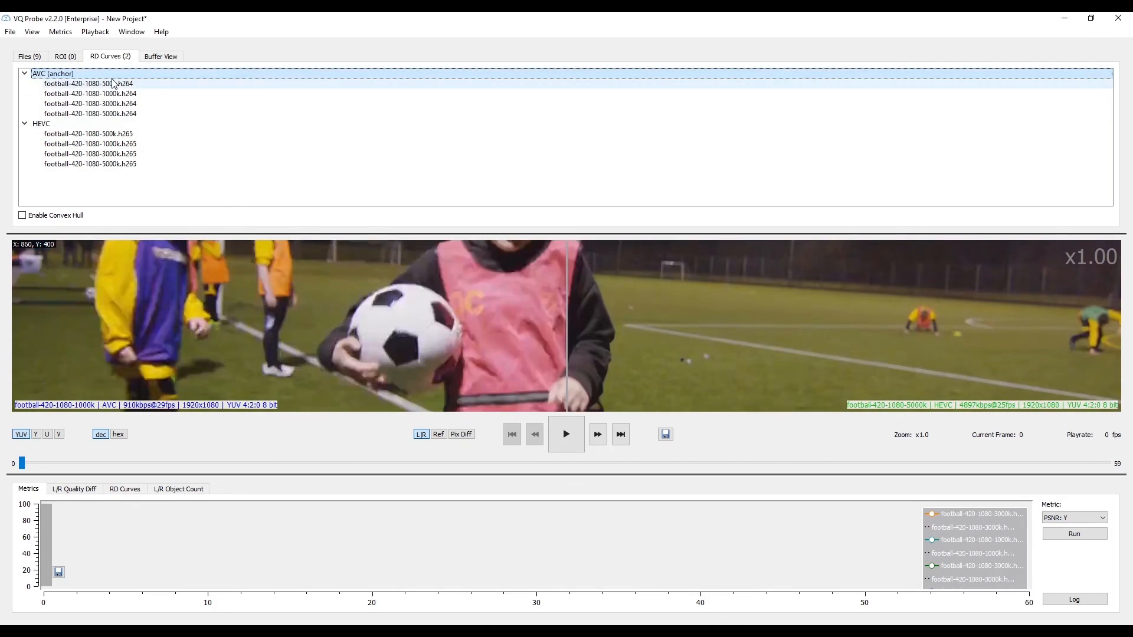
click(27, 57)
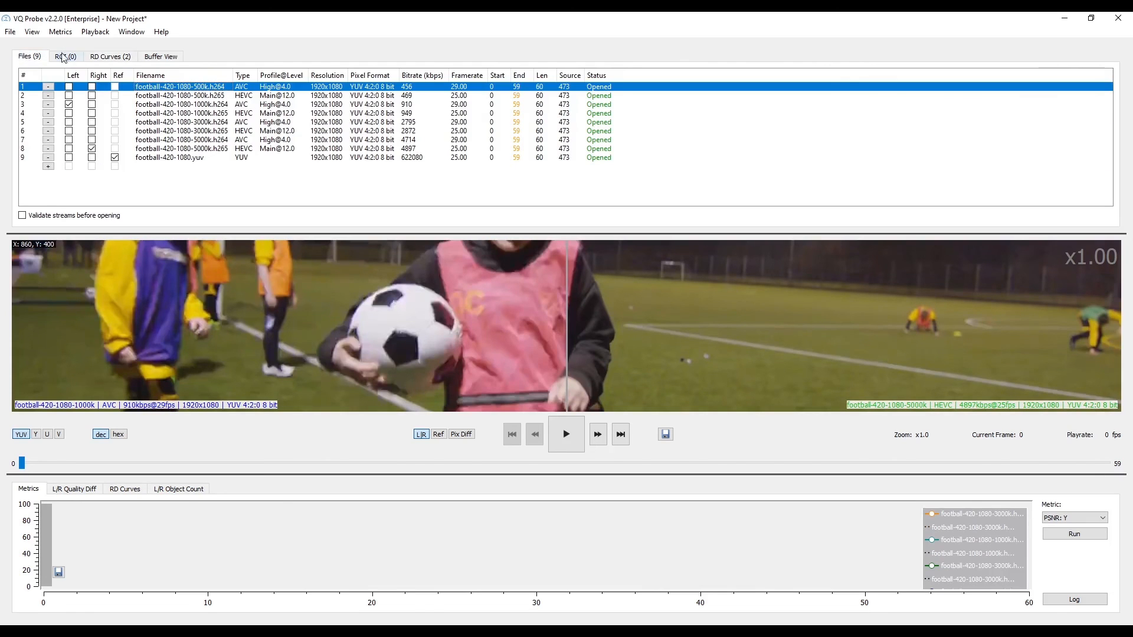